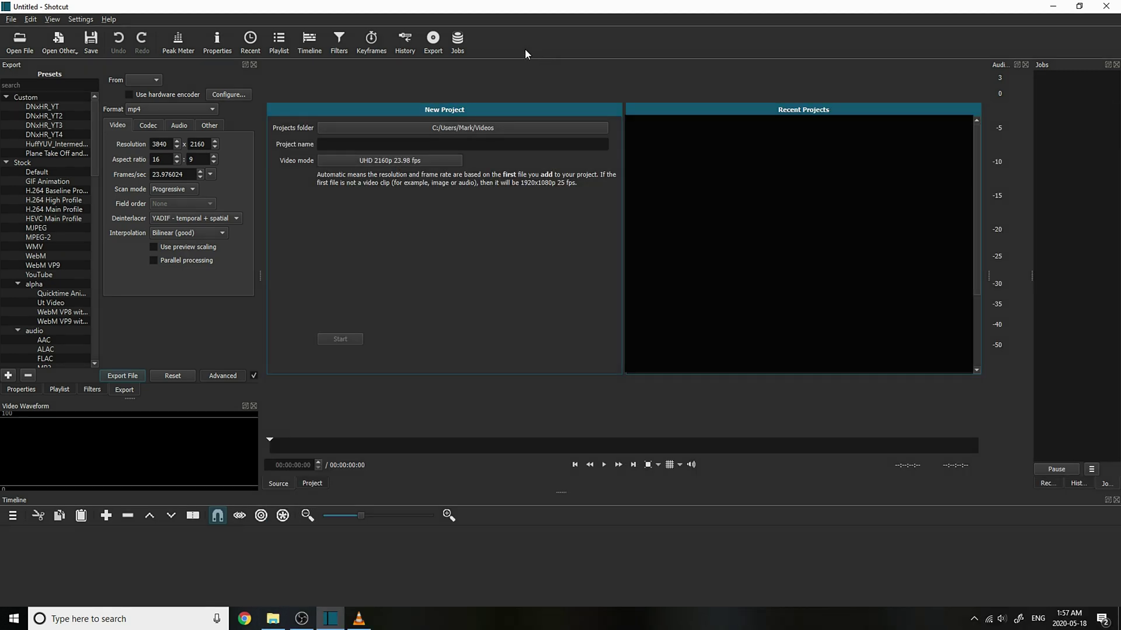
# Add DSCF0299.MOV and eight more Fuji clips from Explorer to the Shotcut playlist
pyautogui.click(279, 41)
pyautogui.hotkey('alt', 'Tab')
pyautogui.moveTo(737, 97); pyautogui.dragTo(147, 191)
pyautogui.hotkey('alt', 'Tab')
pyautogui.click(876, 94)
pyautogui.keyDown('shift'); pyautogui.click(951, 175); pyautogui.keyUp('shift')
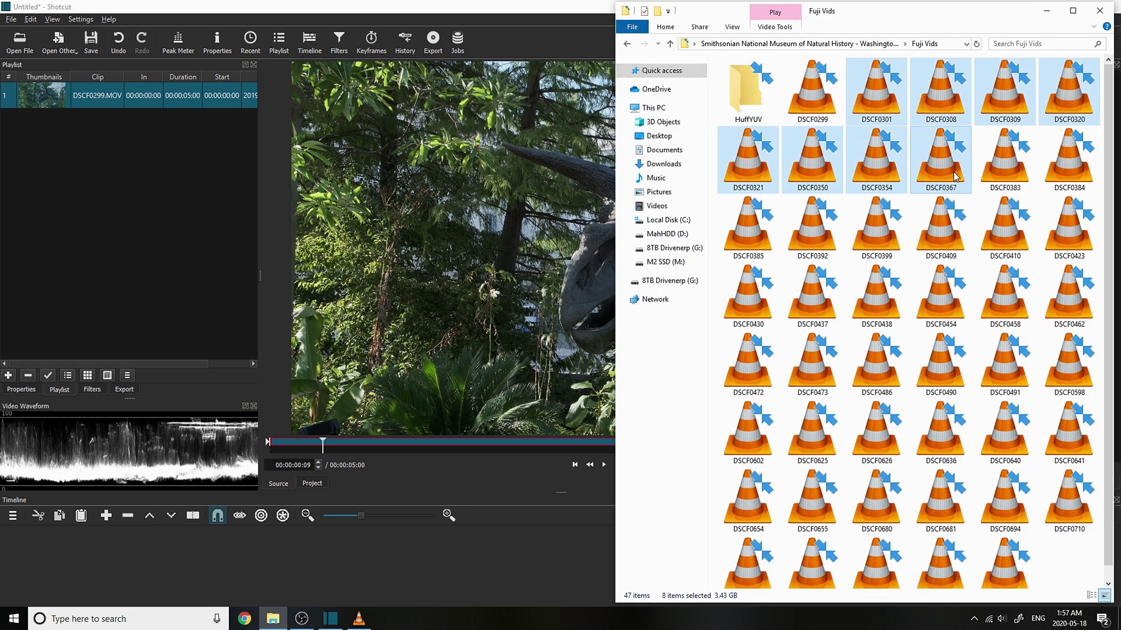
pyautogui.moveTo(953, 175); pyautogui.dragTo(152, 200)
pyautogui.click(294, 6)
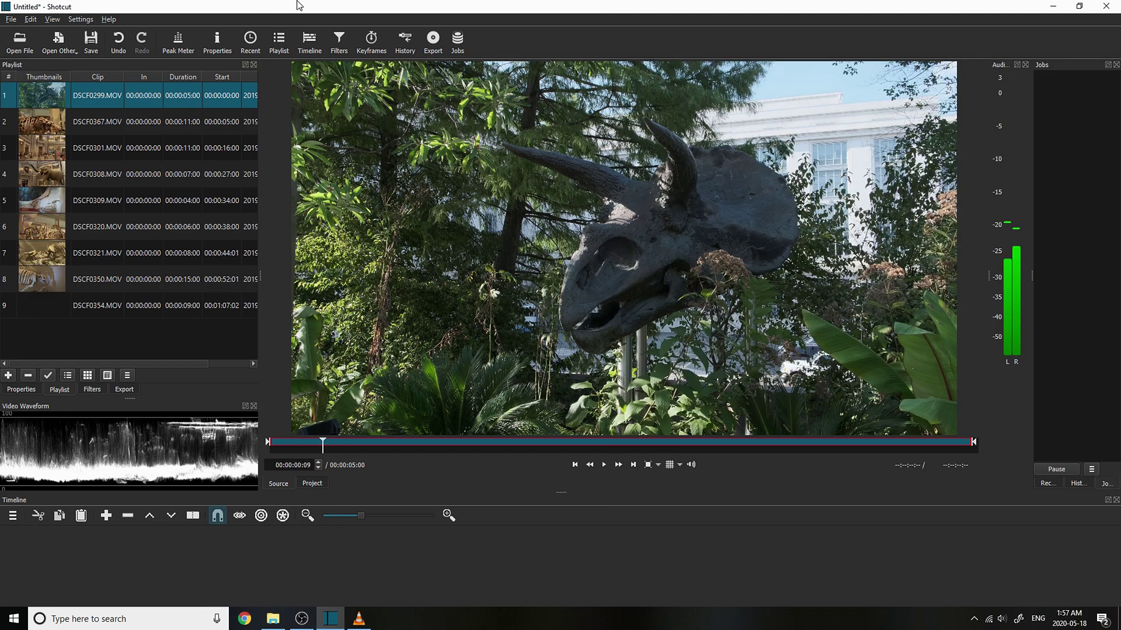
# Choose the DNxHR HQ export preset
pyautogui.click(432, 44)
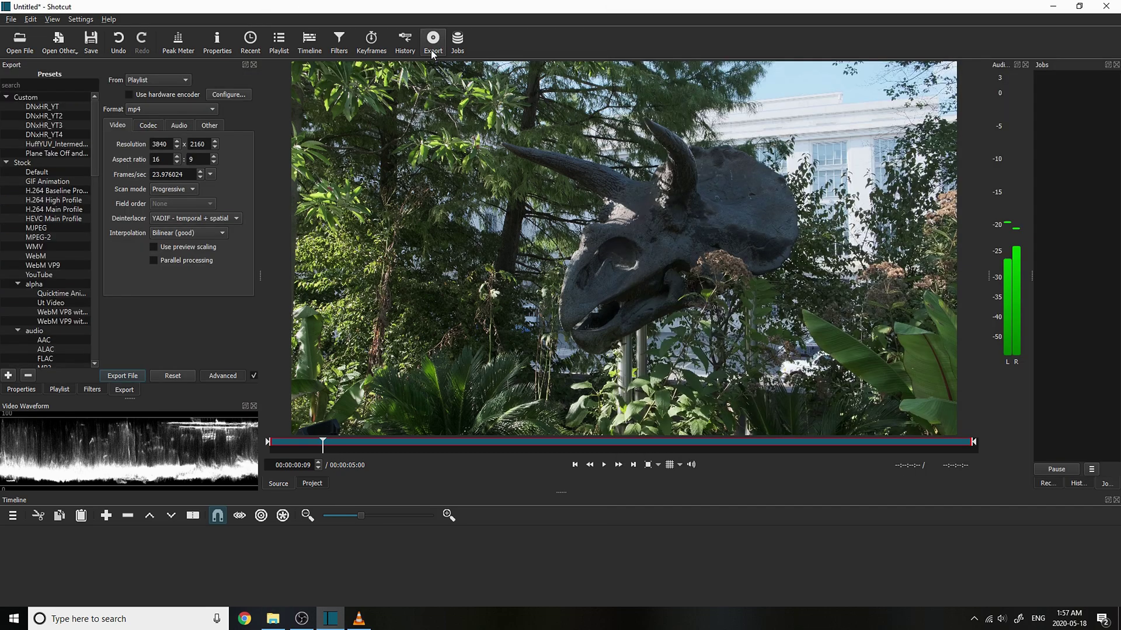
pyautogui.scroll(-6, 30, 295)
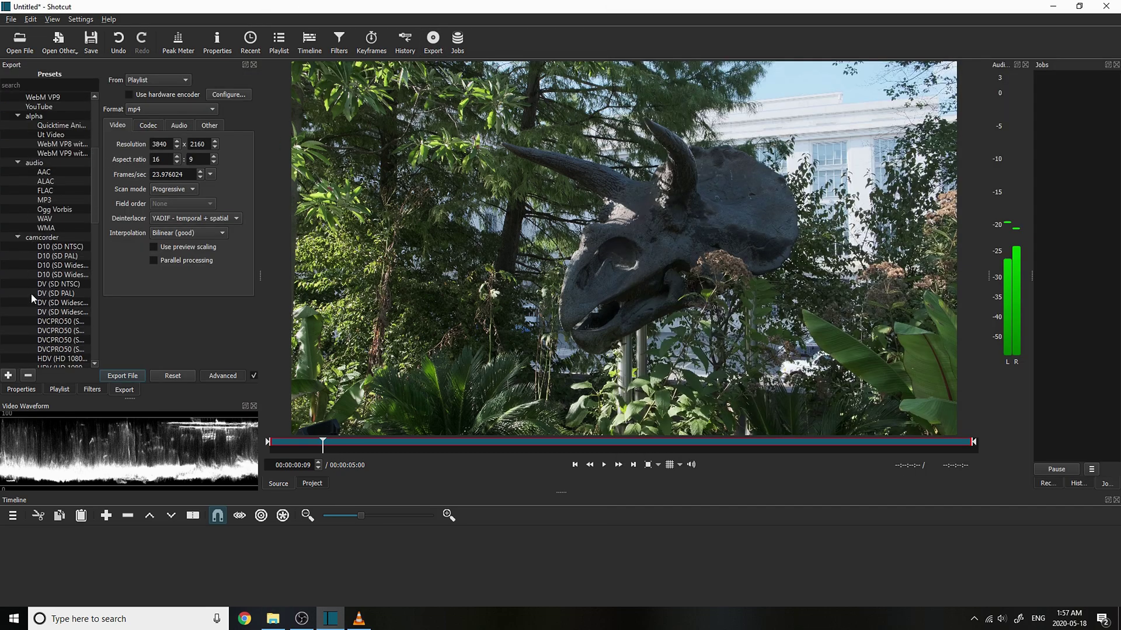
pyautogui.scroll(-8, 31, 298)
pyautogui.scroll(-6, 30, 291)
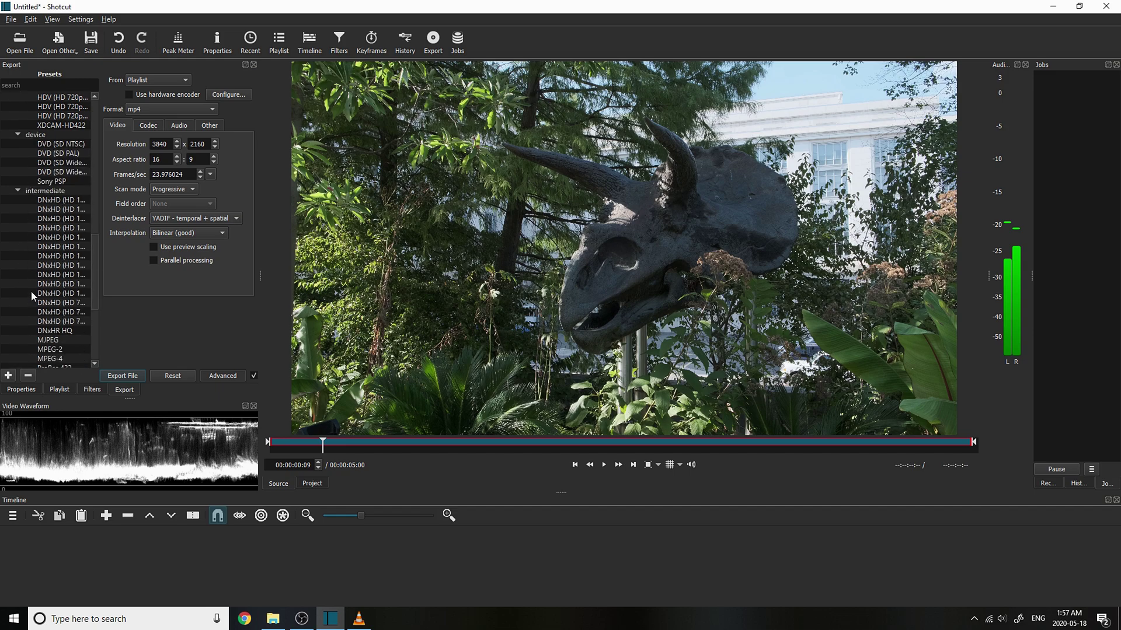
pyautogui.click(57, 247)
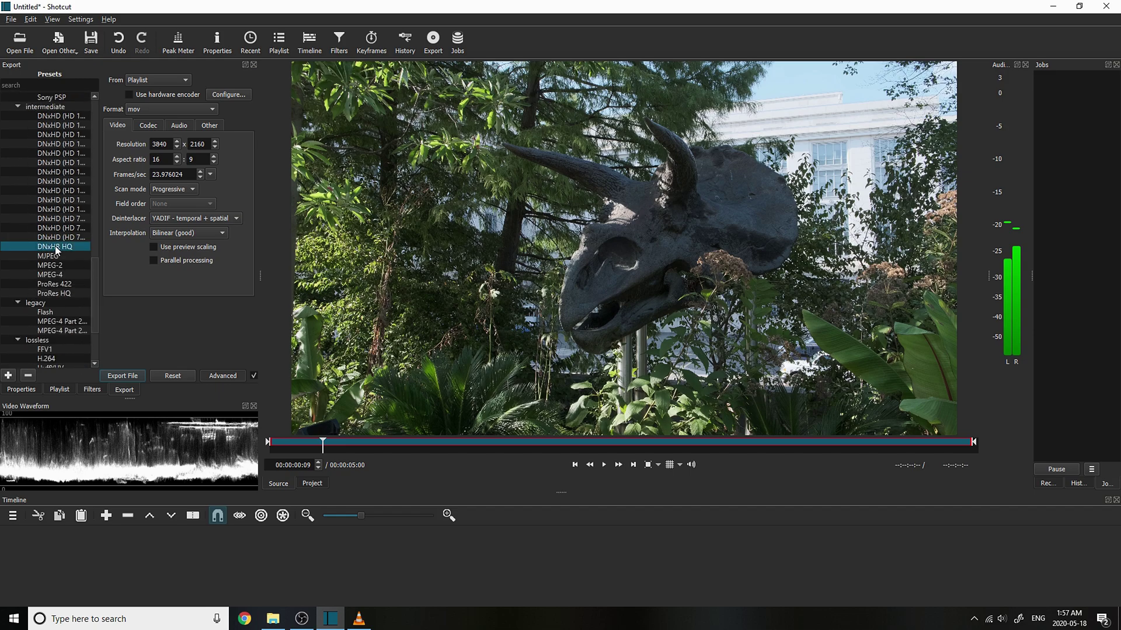
# Review the DNxHR HQ preset's codec, audio and other encoder settings
pyautogui.click(146, 126)
pyautogui.click(174, 126)
pyautogui.click(205, 126)
pyautogui.click(117, 126)
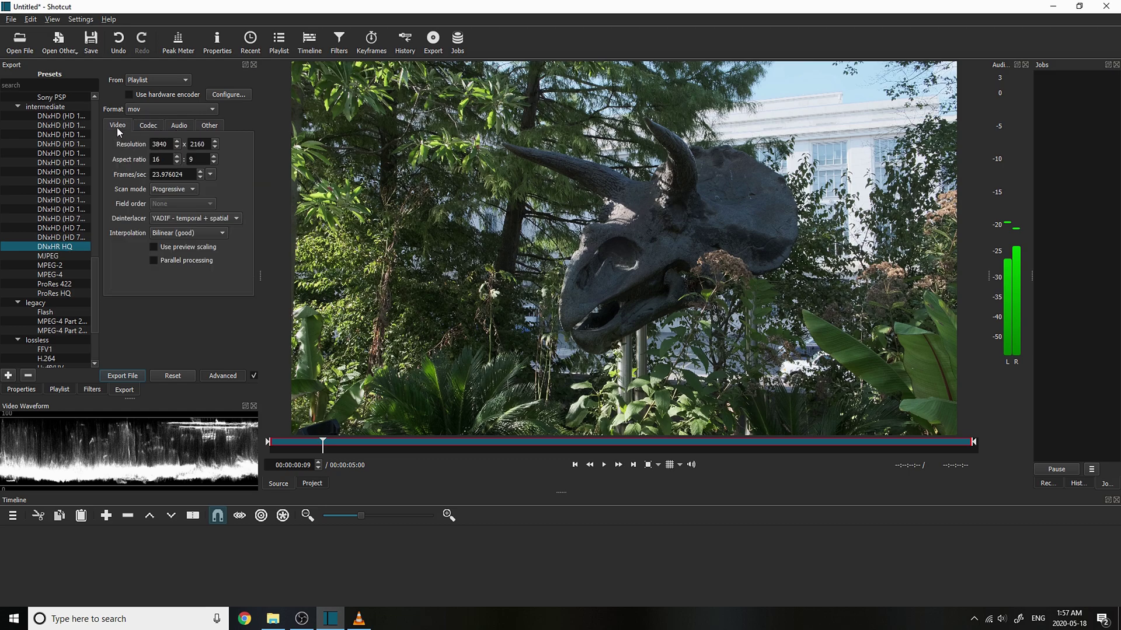
# Set the export source to Each Playlist Item
pyautogui.click(159, 80)
pyautogui.click(154, 94)
pyautogui.doubleClick(164, 143)
pyautogui.click(195, 159)
pyautogui.hotkey('alt', 'Tab')
pyautogui.hotkey('alt', 'Tab')
pyautogui.hotkey('alt', 'Tab')
pyautogui.rightClick(818, 91)
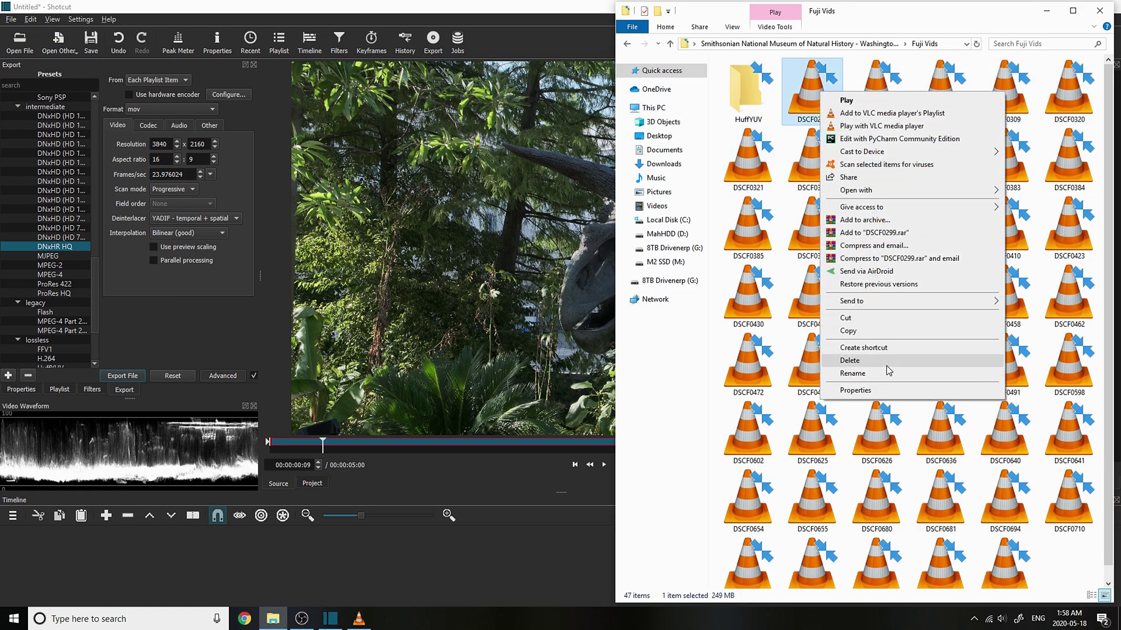
pyautogui.click(873, 391)
pyautogui.click(898, 120)
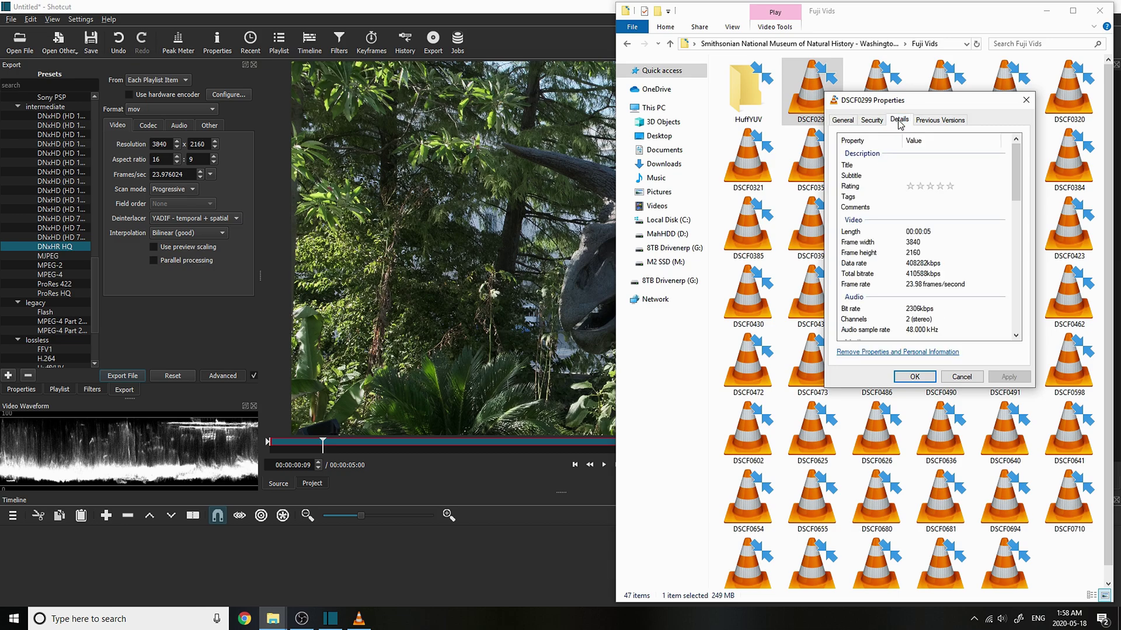
pyautogui.moveTo(1013, 166); pyautogui.dragTo(1017, 186)
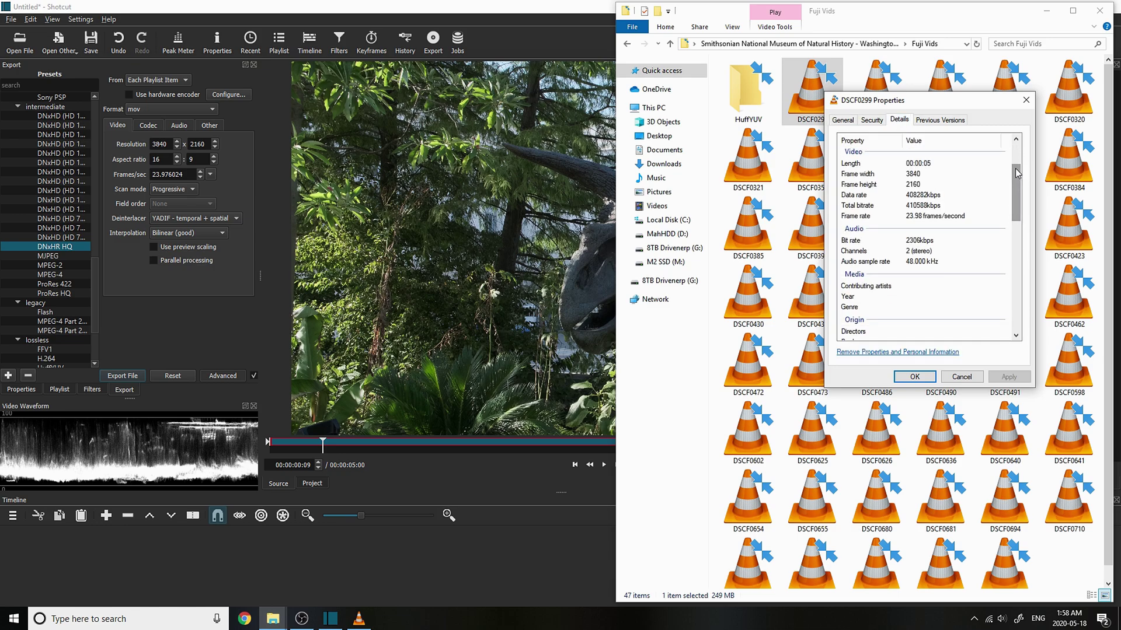
pyautogui.click(1026, 101)
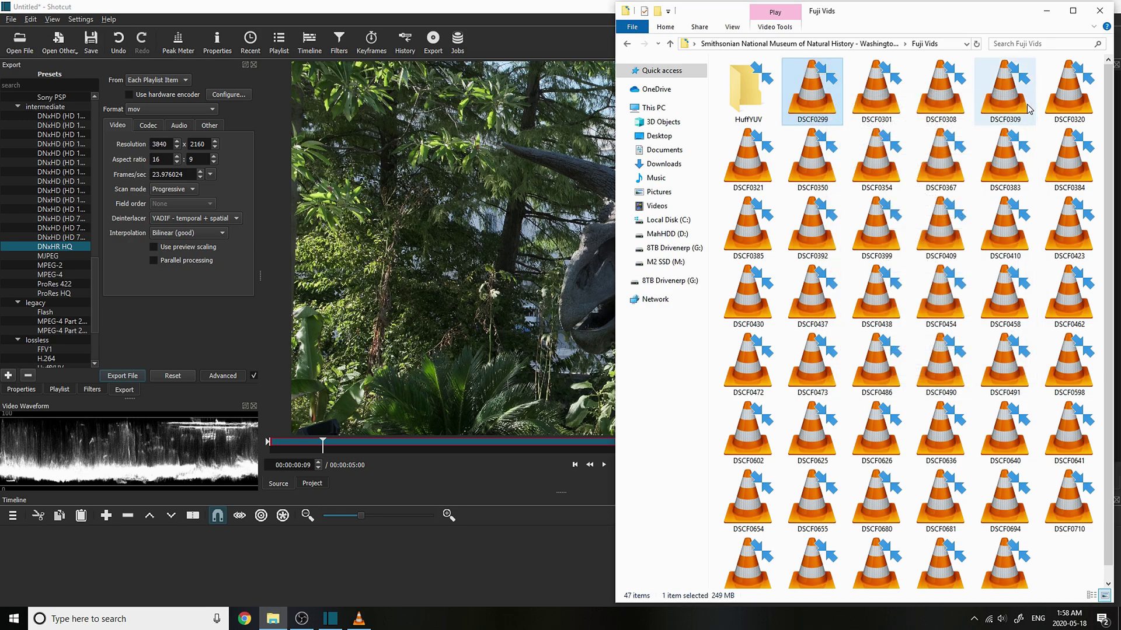
# Keep the video on Quality-based VBR and set quality to 100%
pyautogui.click(525, 5)
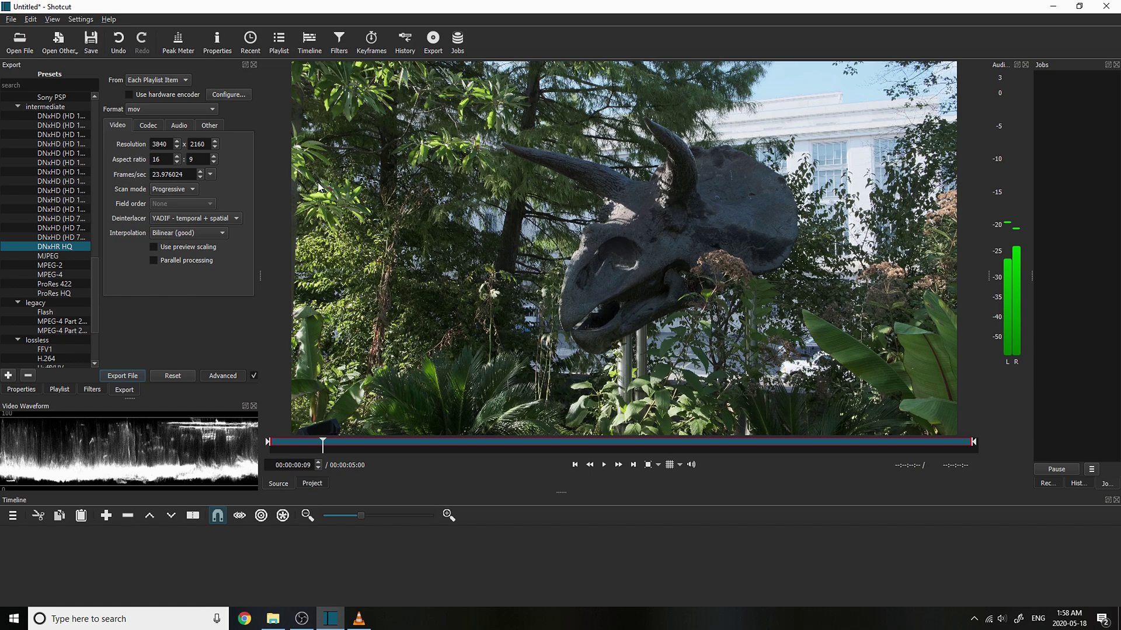
pyautogui.click(146, 126)
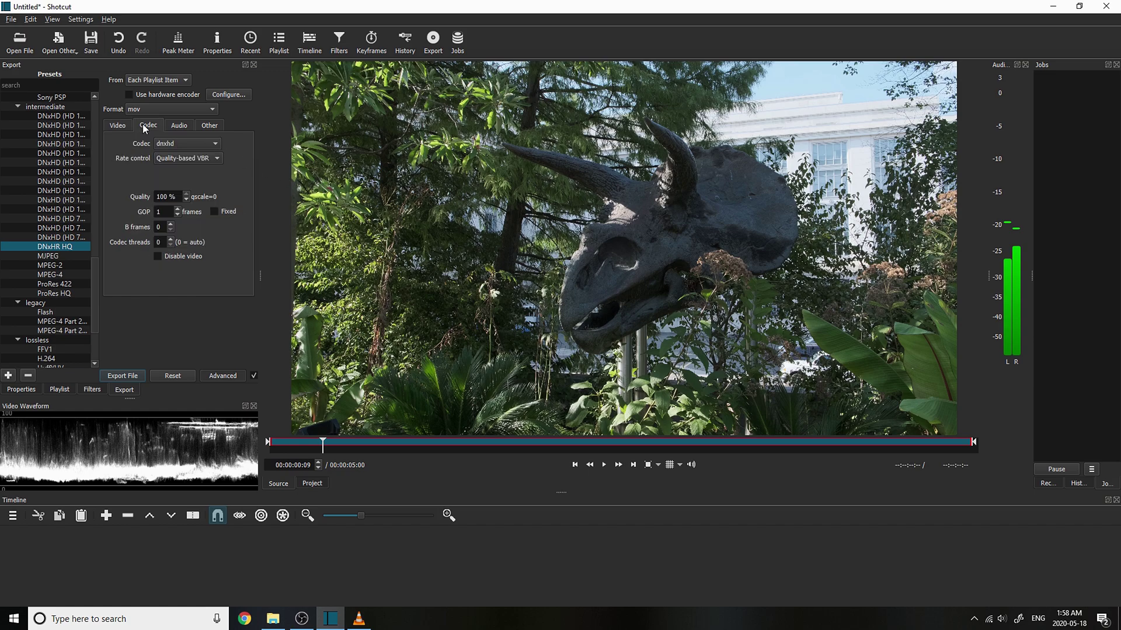
pyautogui.click(194, 164)
pyautogui.click(180, 159)
pyautogui.moveTo(168, 197); pyautogui.dragTo(151, 200)
pyautogui.write('50')
pyautogui.write('100')
pyautogui.press('Tab')
pyautogui.press('Tab')
pyautogui.press('Tab')
# Switch the audio to Constant Bitrate at 512k and check the Other options
pyautogui.click(176, 126)
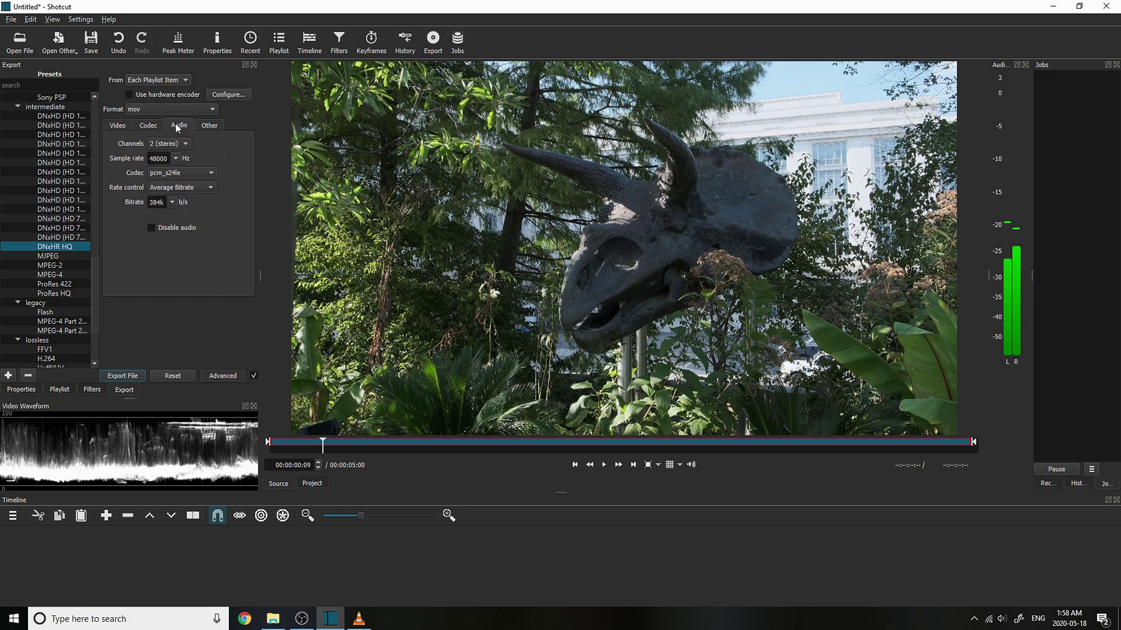
pyautogui.click(207, 188)
pyautogui.click(188, 200)
pyautogui.click(171, 202)
pyautogui.click(157, 278)
pyautogui.click(210, 125)
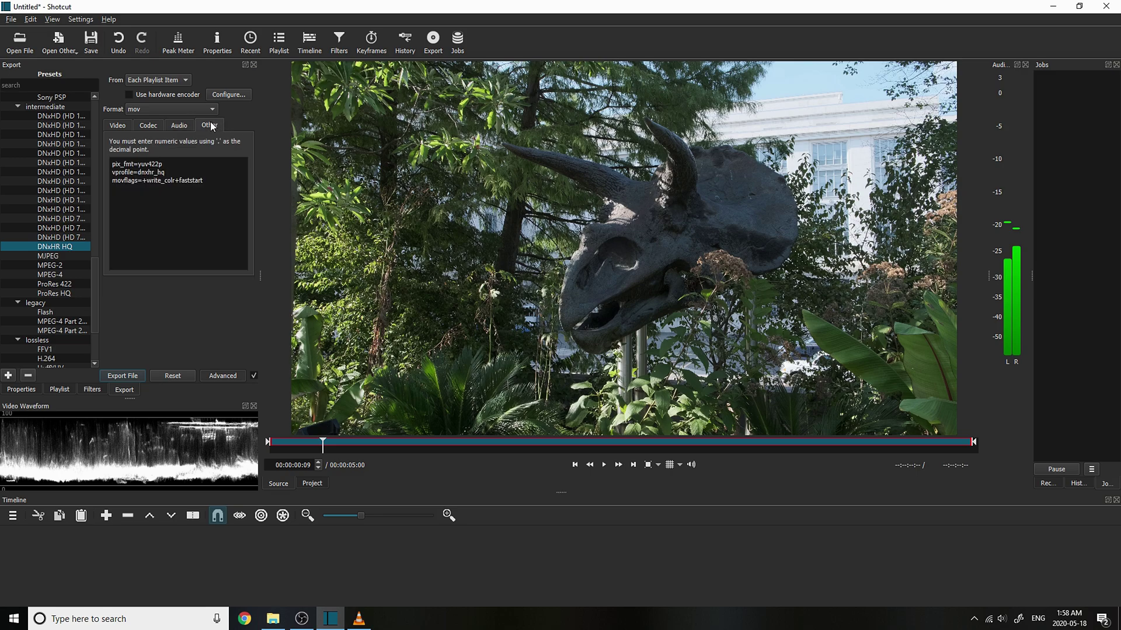
pyautogui.moveTo(207, 181); pyautogui.dragTo(103, 146)
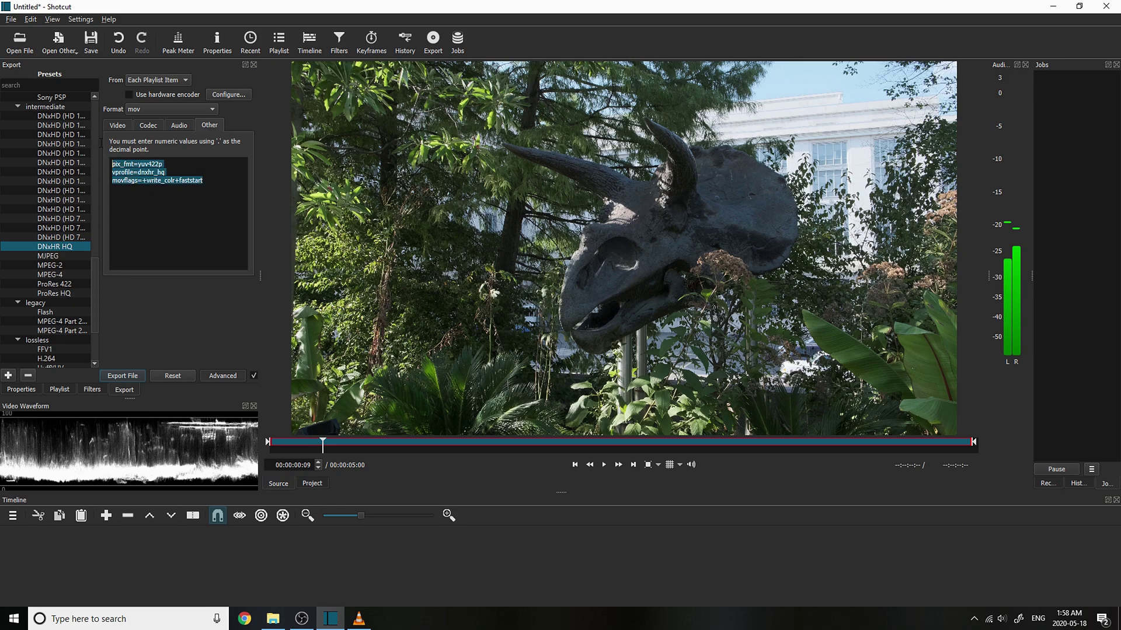
# Export the playlist items as 'video' into the Smithsonian > Fuji Vids > HuffYUV folder
pyautogui.click(229, 178)
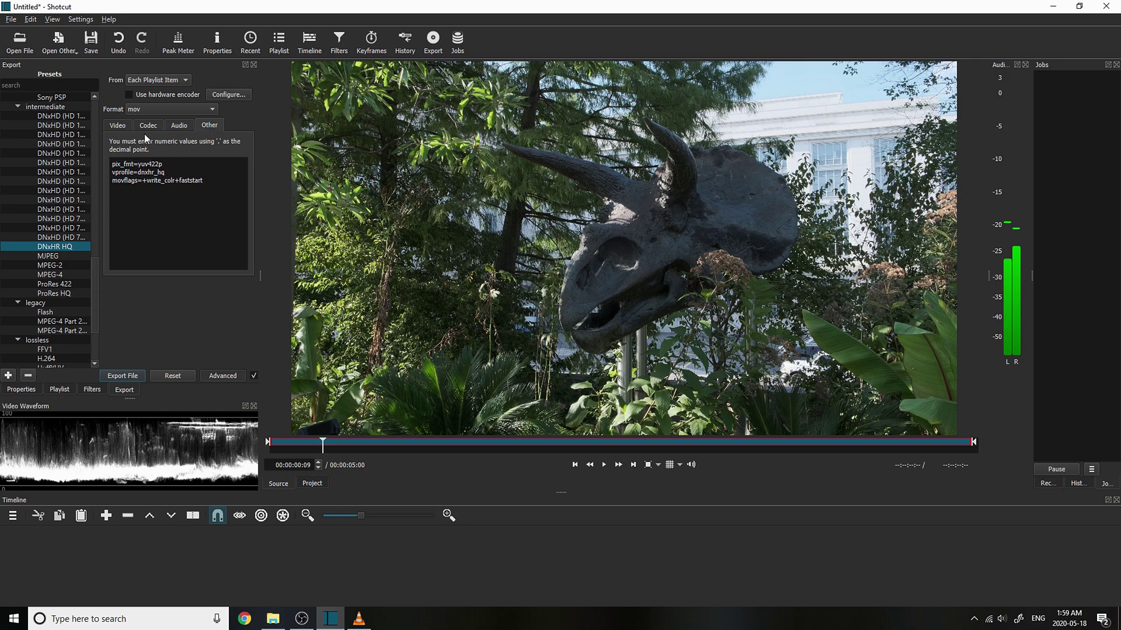
pyautogui.click(118, 126)
pyautogui.click(124, 376)
pyautogui.doubleClick(204, 113)
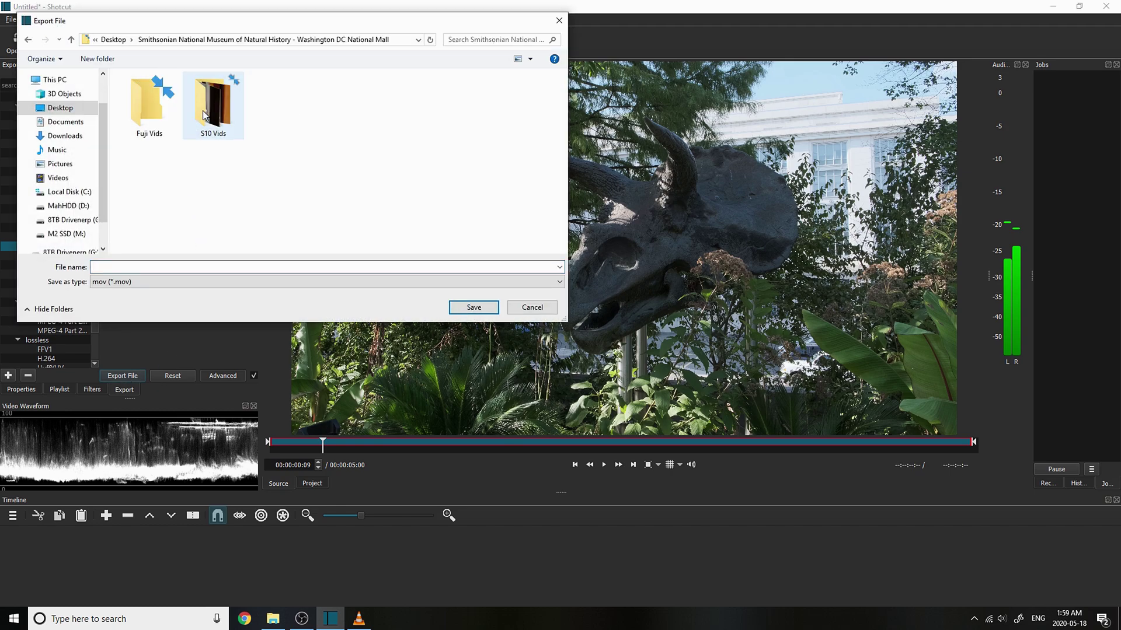
pyautogui.doubleClick(149, 105)
pyautogui.doubleClick(150, 101)
pyautogui.click(174, 266)
pyautogui.write('video')
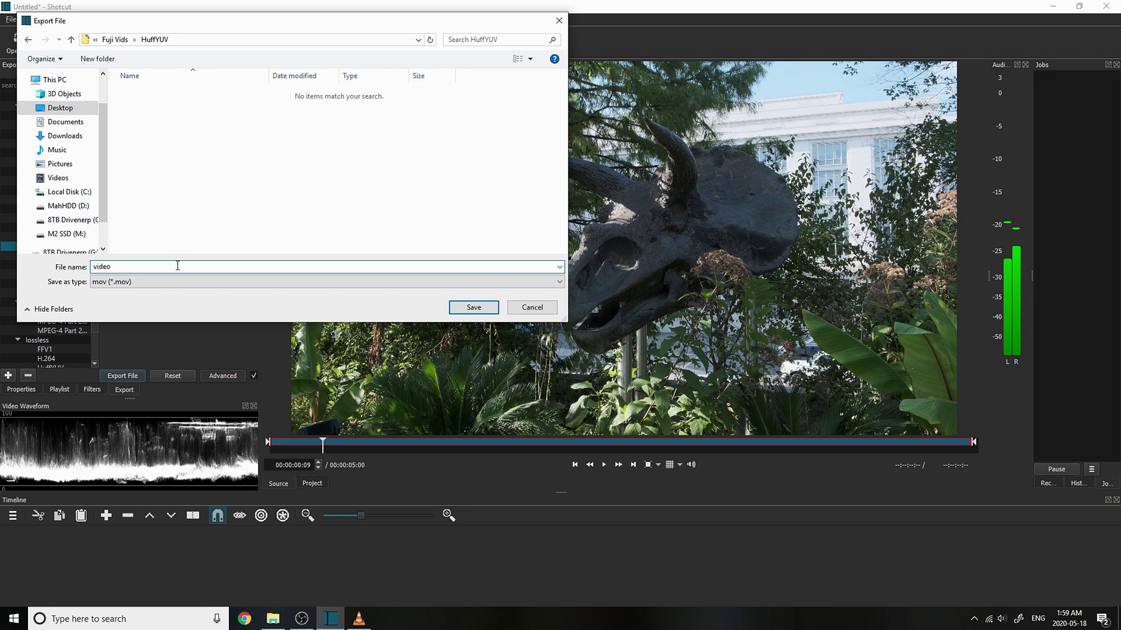
pyautogui.click(476, 307)
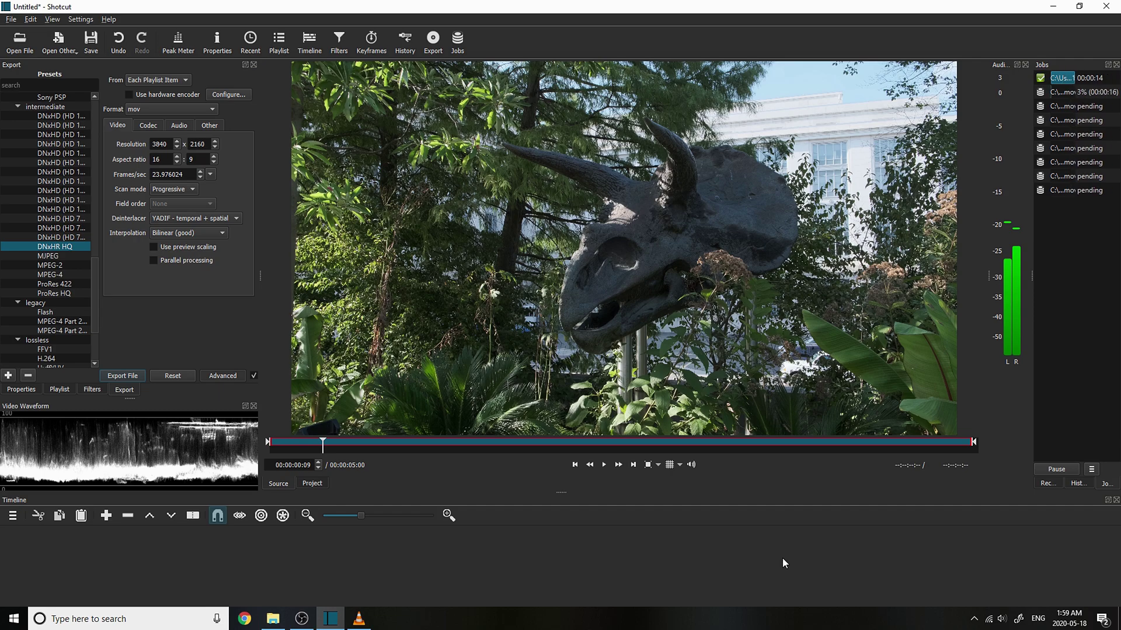
# Switch to File Explorer to check the exported DNxHR files
pyautogui.hotkey('alt', 'Tab')
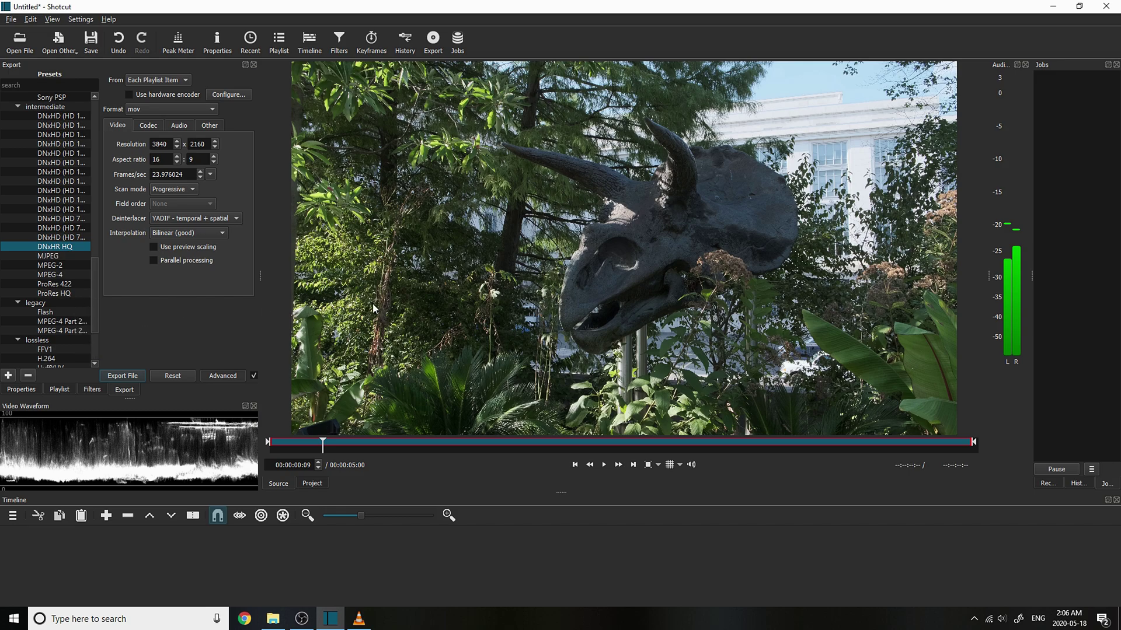
# Select the HuffYUV preset, exporting from Each Playlist Item
pyautogui.scroll(-4, 61, 336)
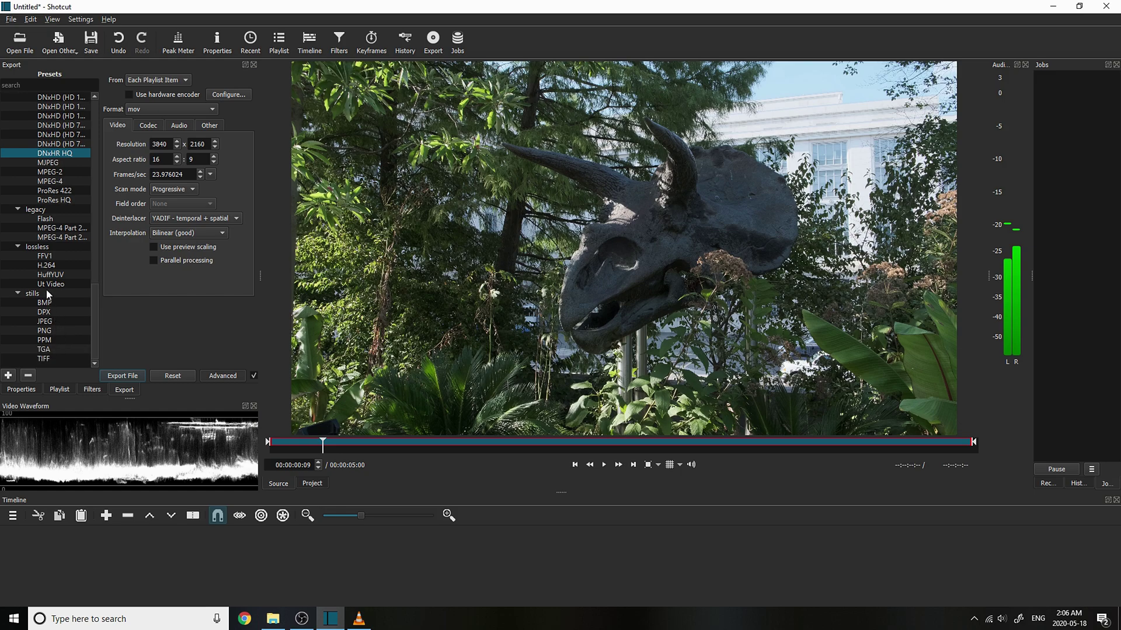
pyautogui.click(50, 274)
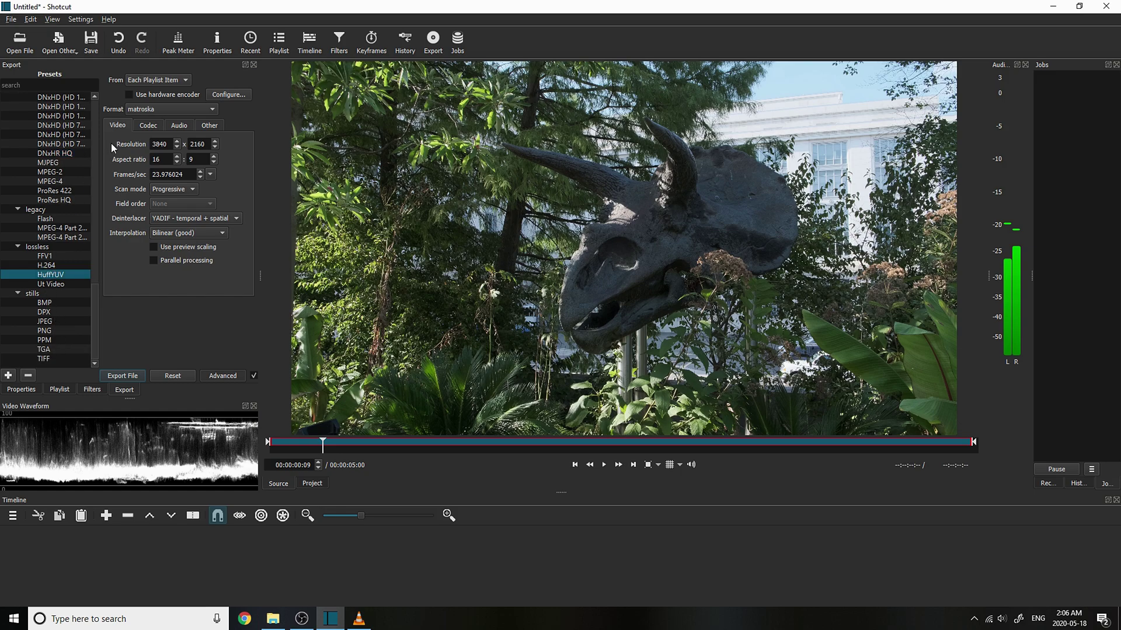
pyautogui.click(156, 81)
pyautogui.click(169, 81)
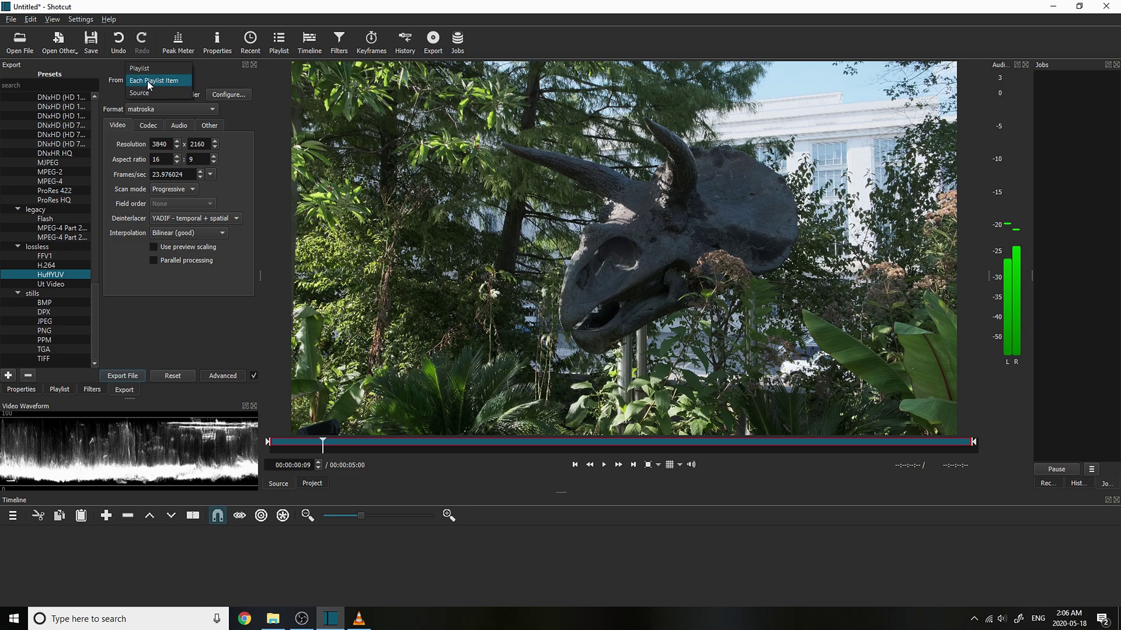
pyautogui.click(149, 82)
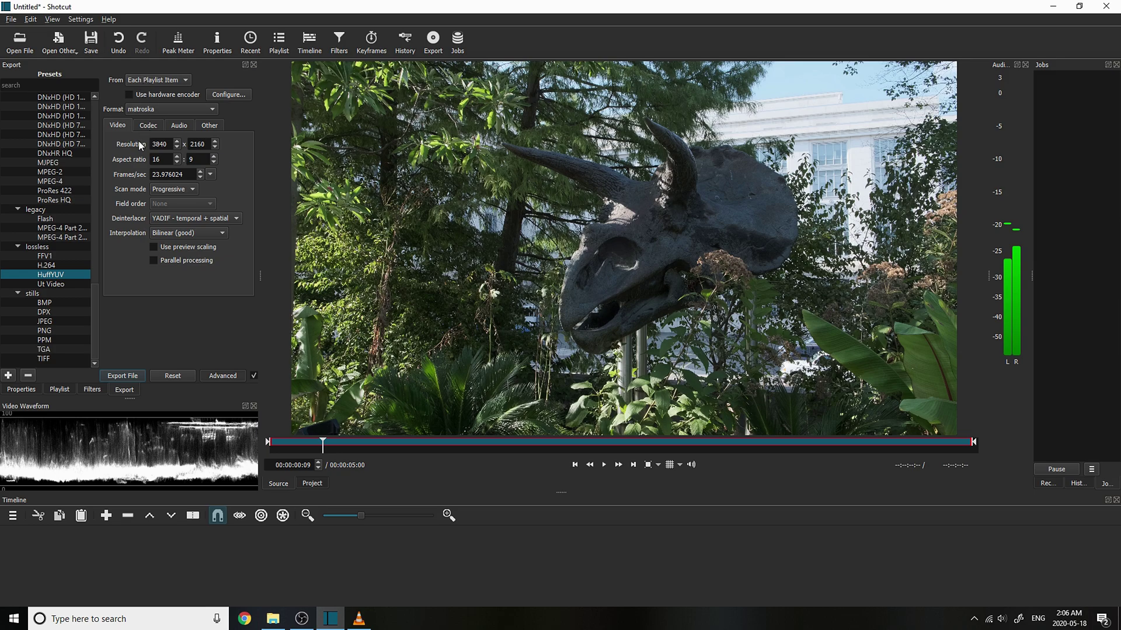
pyautogui.doubleClick(162, 158)
pyautogui.doubleClick(168, 174)
# Keep Quality-based VBR video rate control with quality set to 100%
pyautogui.click(148, 126)
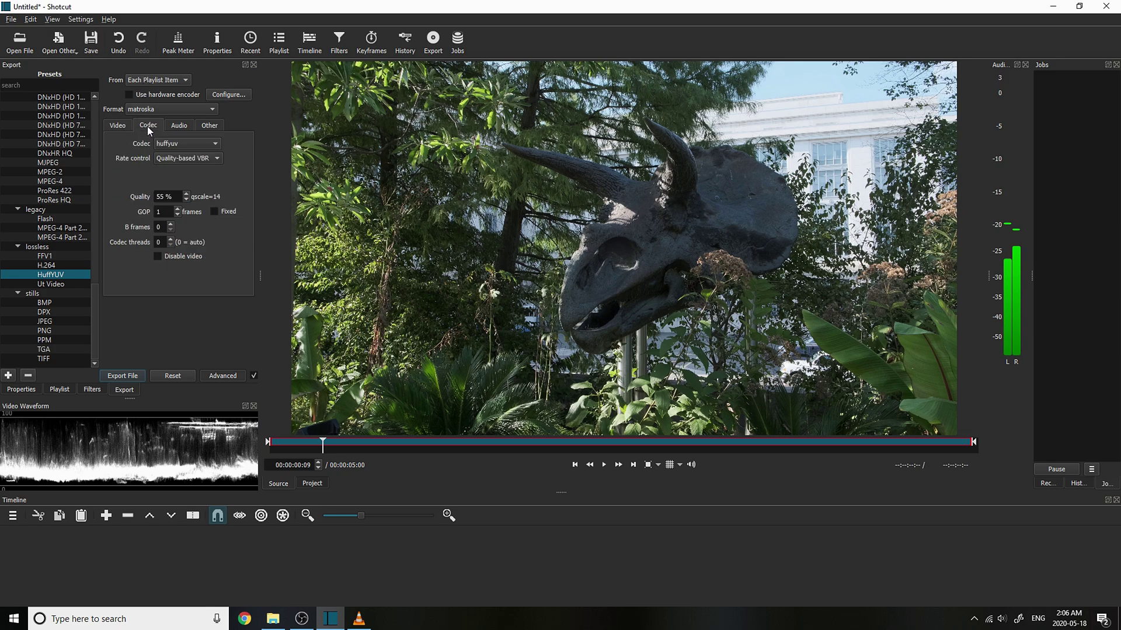
pyautogui.click(179, 157)
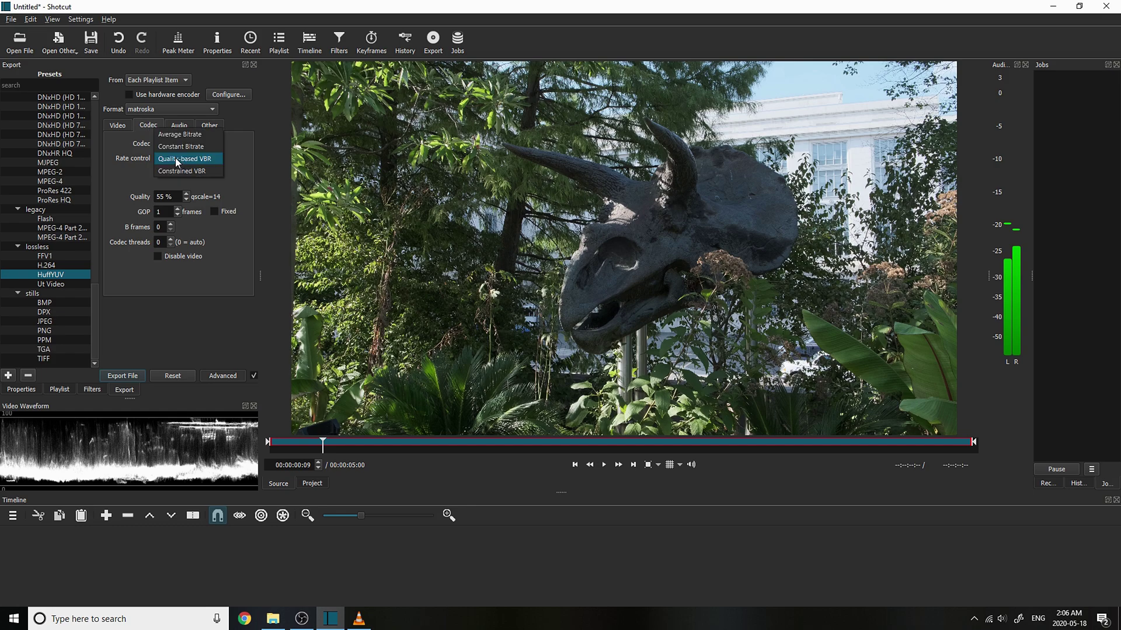
pyautogui.click(175, 159)
pyautogui.doubleClick(159, 197)
pyautogui.write('100')
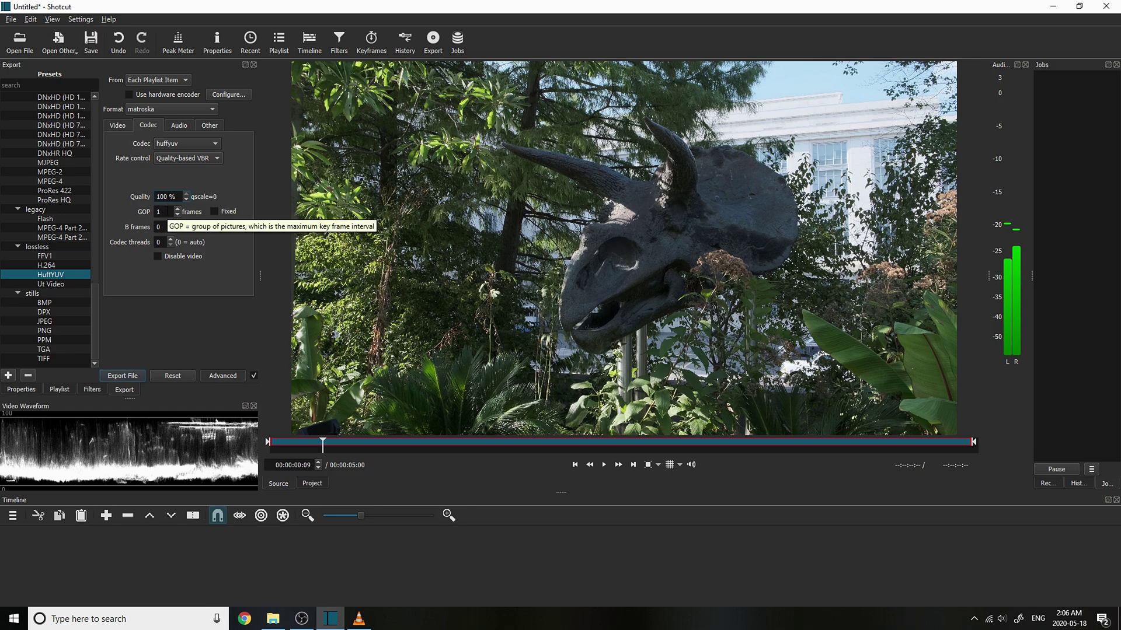
pyautogui.press('Tab')
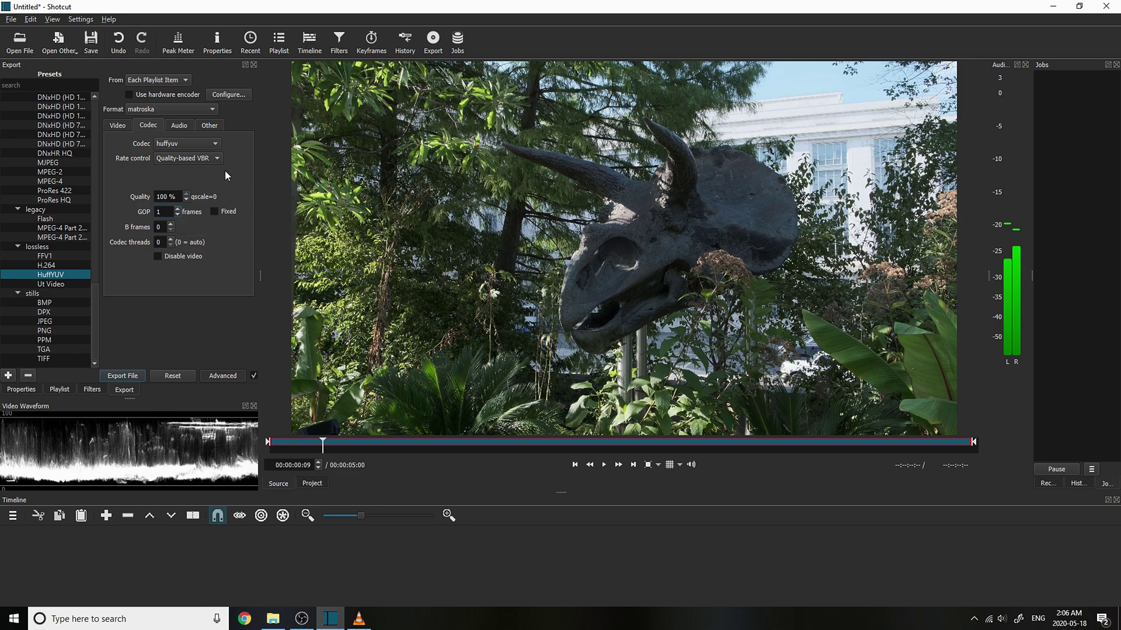
# Make the audio Constant Bitrate, pick its bitrate, and start the HuffYUV export
pyautogui.click(178, 126)
pyautogui.click(175, 188)
pyautogui.click(166, 198)
pyautogui.click(171, 203)
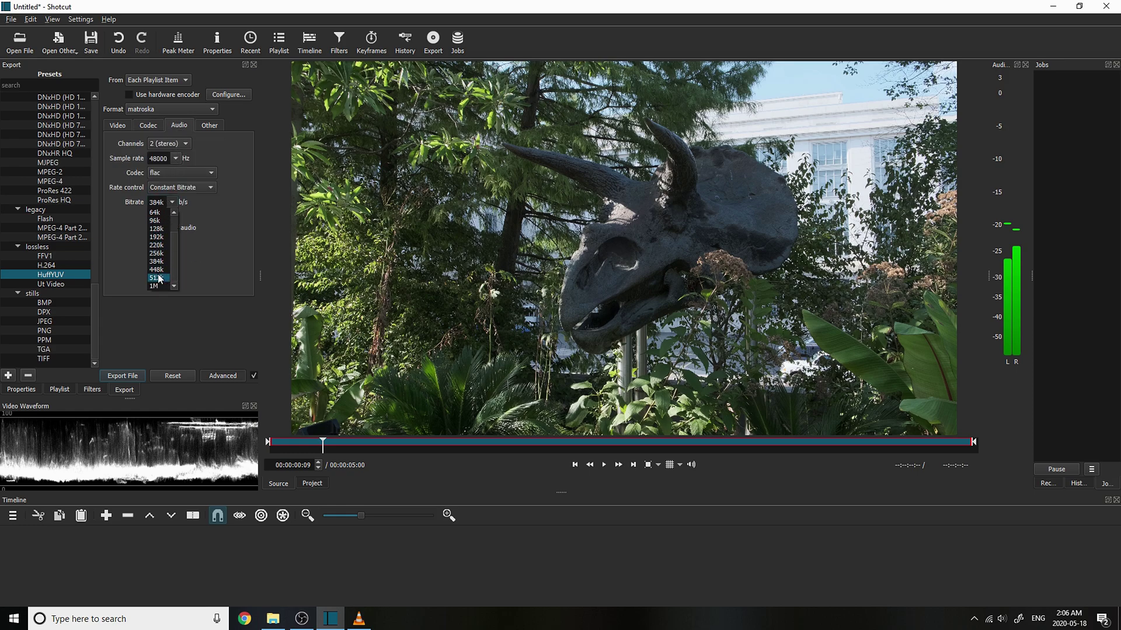
pyautogui.click(158, 278)
pyautogui.click(209, 126)
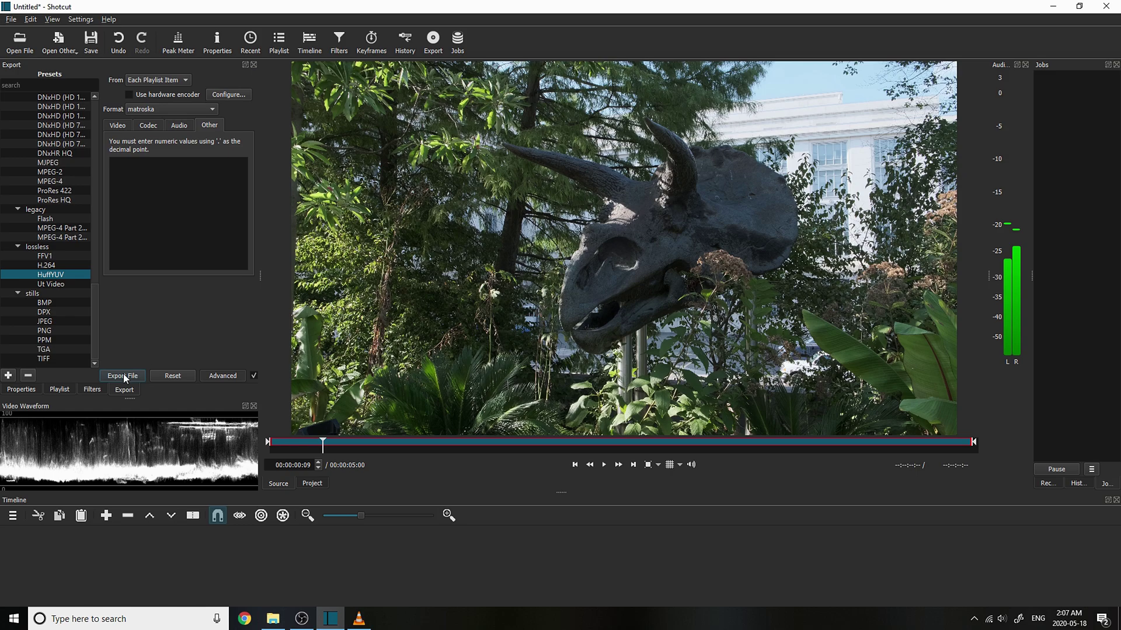
pyautogui.click(123, 376)
# Confirm the output name, then add video-1.mkv from the HuffYUV folder to the playlist
pyautogui.press('Return')
pyautogui.hotkey('alt', 'Tab')
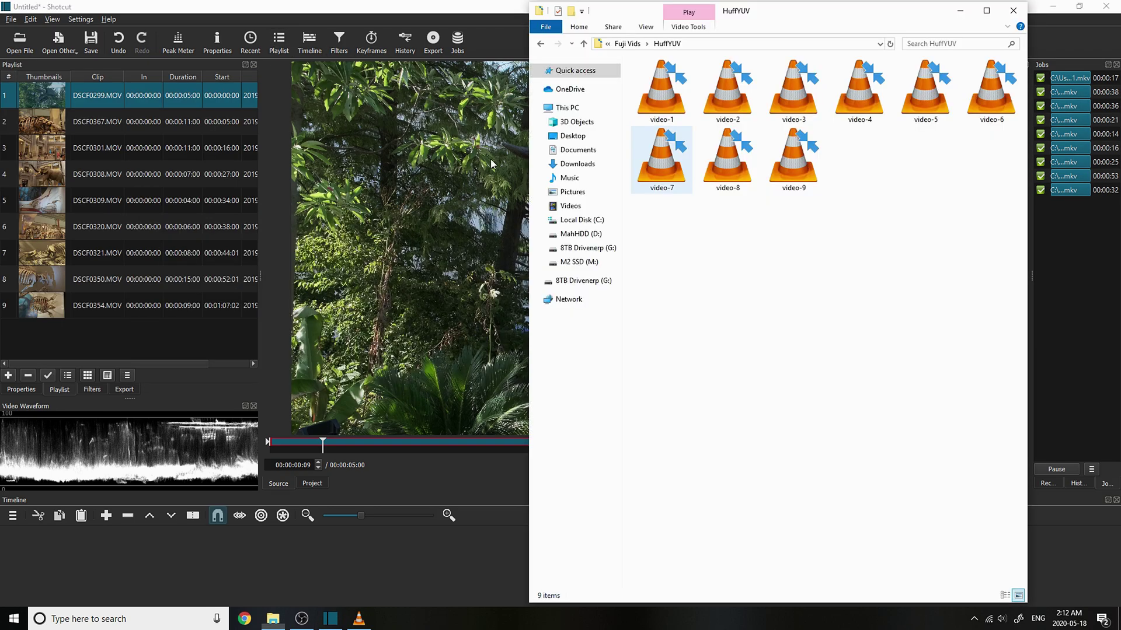
pyautogui.moveTo(662, 91); pyautogui.dragTo(119, 554)
pyautogui.click(89, 333)
# Place DSCF0299.MOV after video-1.mkv and set video mode to UHD 2160p 23.98 fps
pyautogui.moveTo(94, 95); pyautogui.dragTo(169, 564)
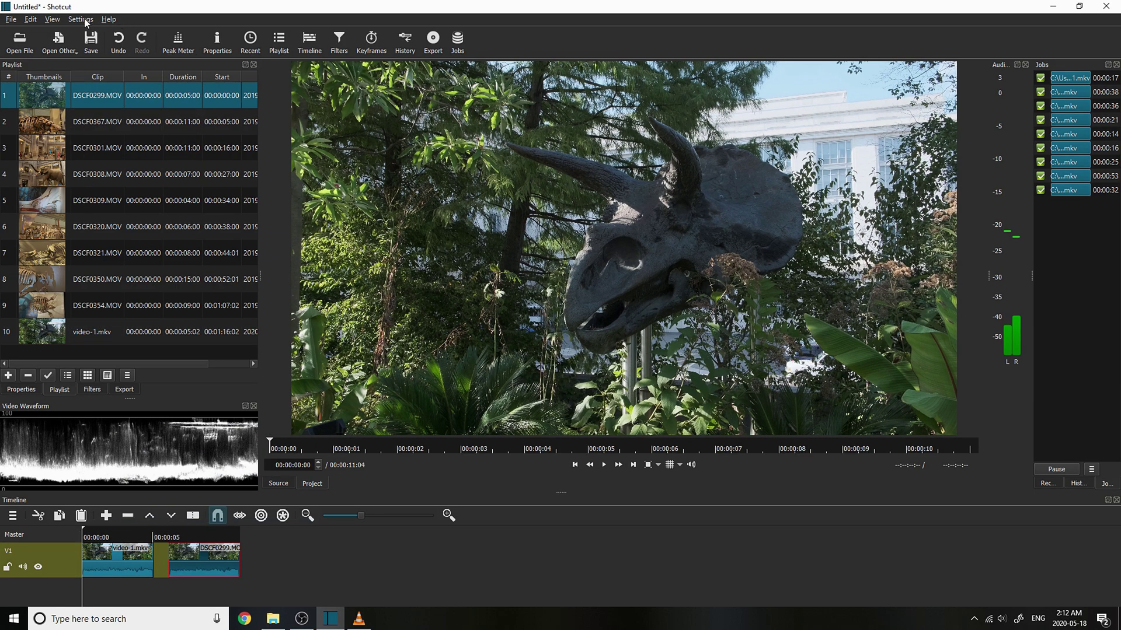
pyautogui.click(85, 21)
pyautogui.moveTo(93, 48)
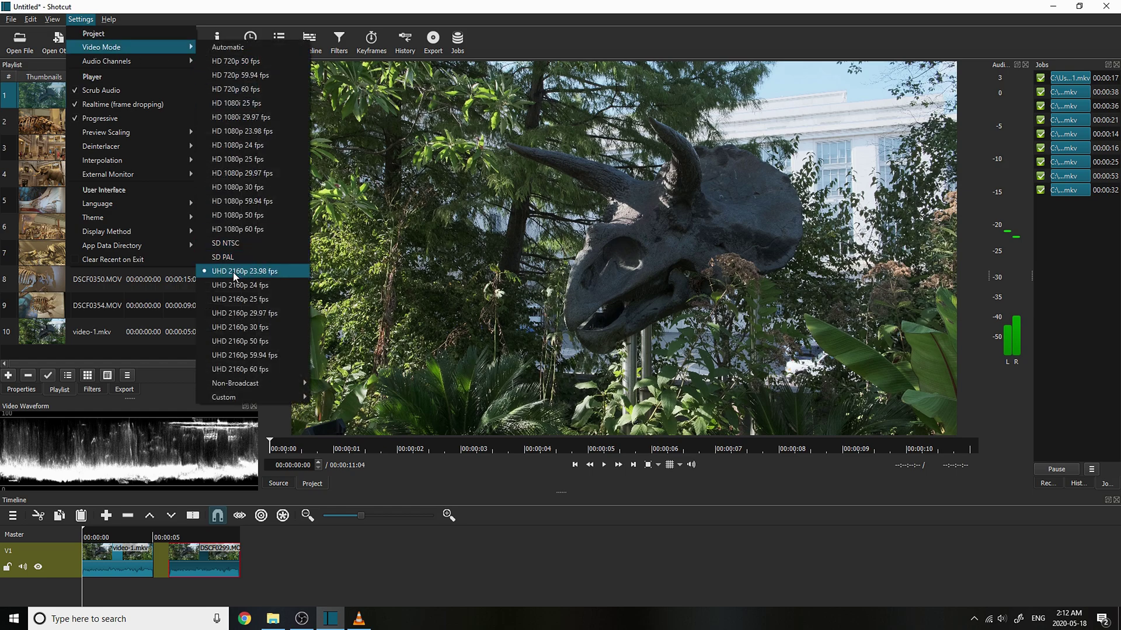
pyautogui.click(257, 271)
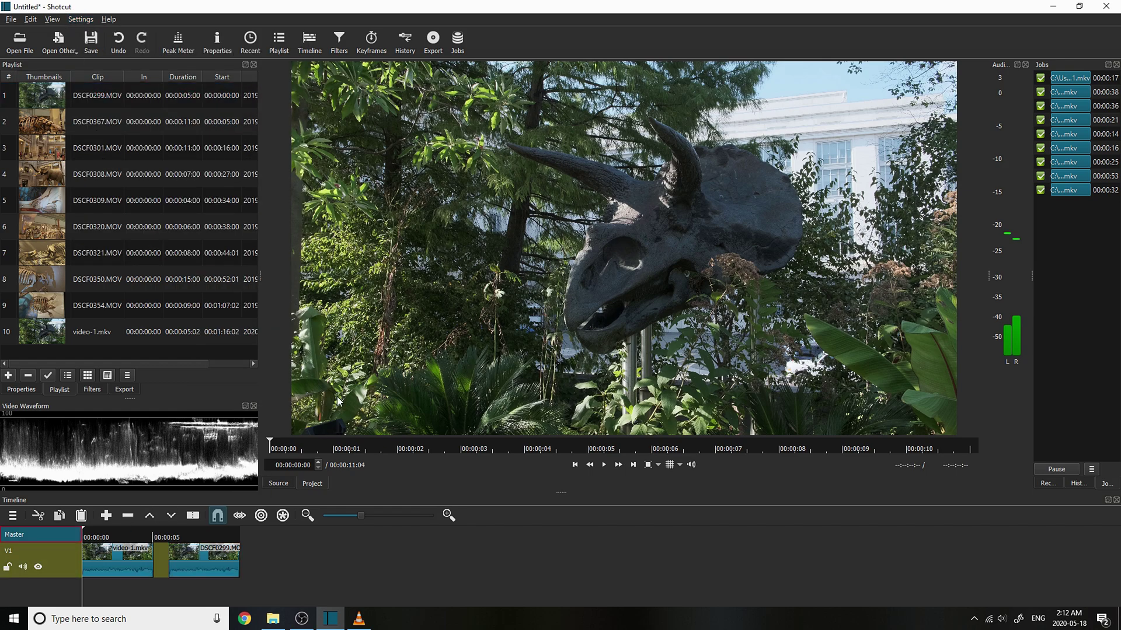
pyautogui.moveTo(108, 538); pyautogui.dragTo(77, 530)
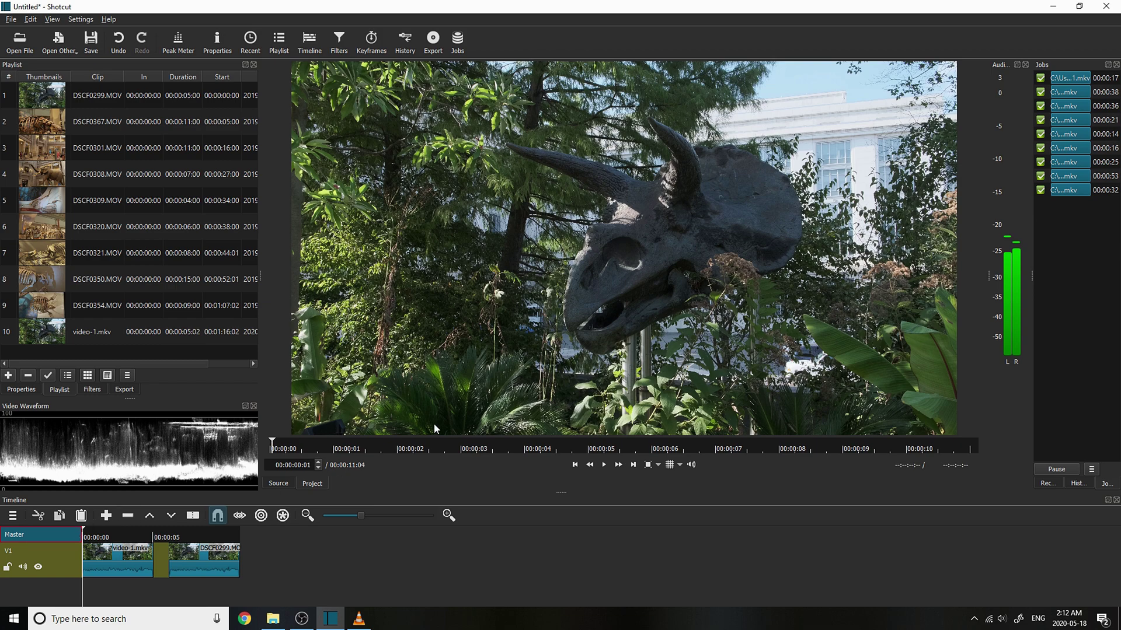